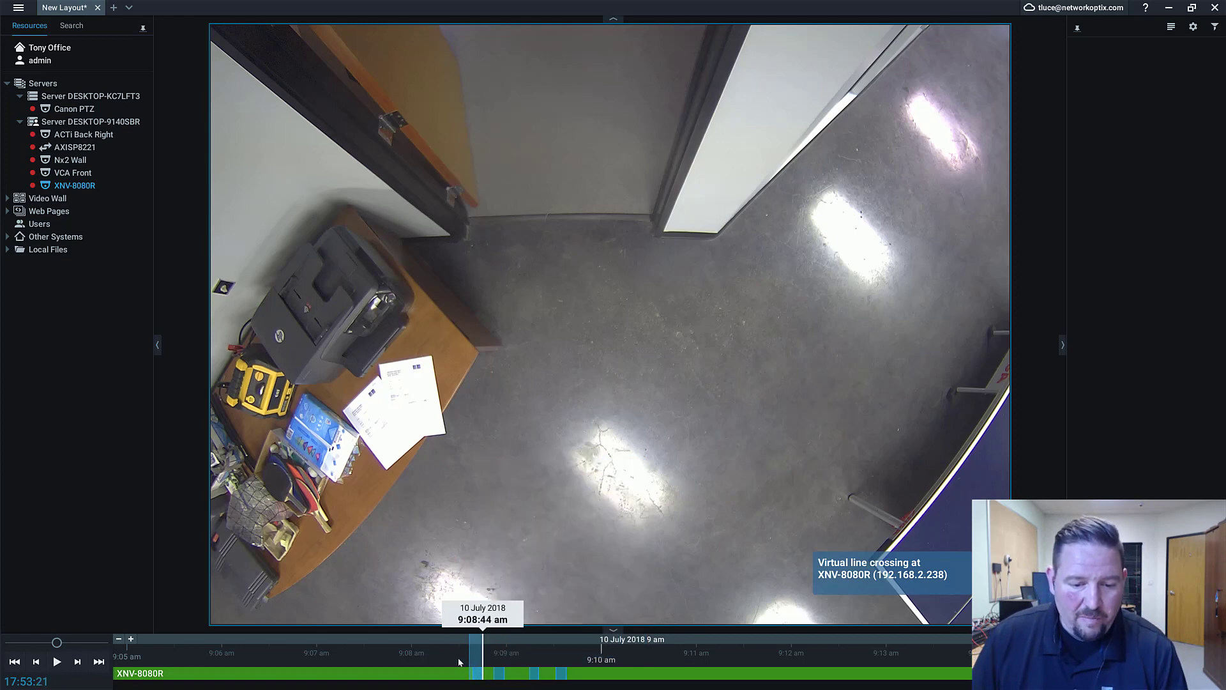
Select the bookmarked 9:08–9:10 line-crossing clip on the XNV-8080R timeline and open its context menu
left_click_drag(458, 661, 486, 659)
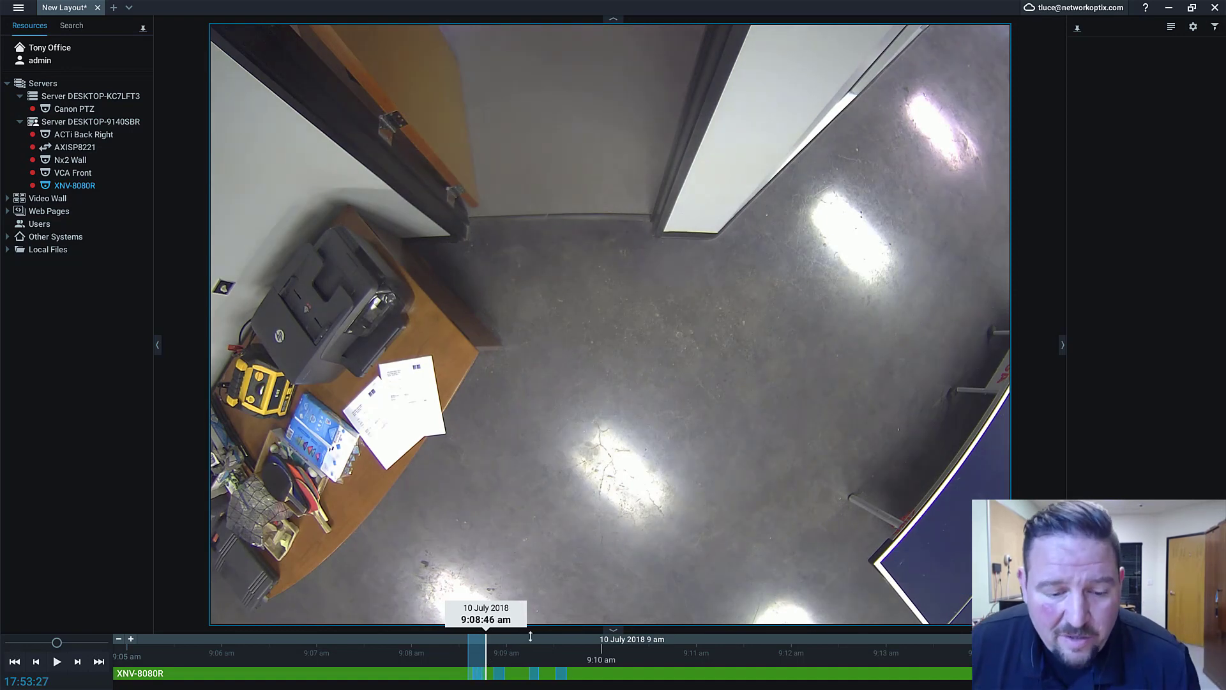
left_click(458, 662)
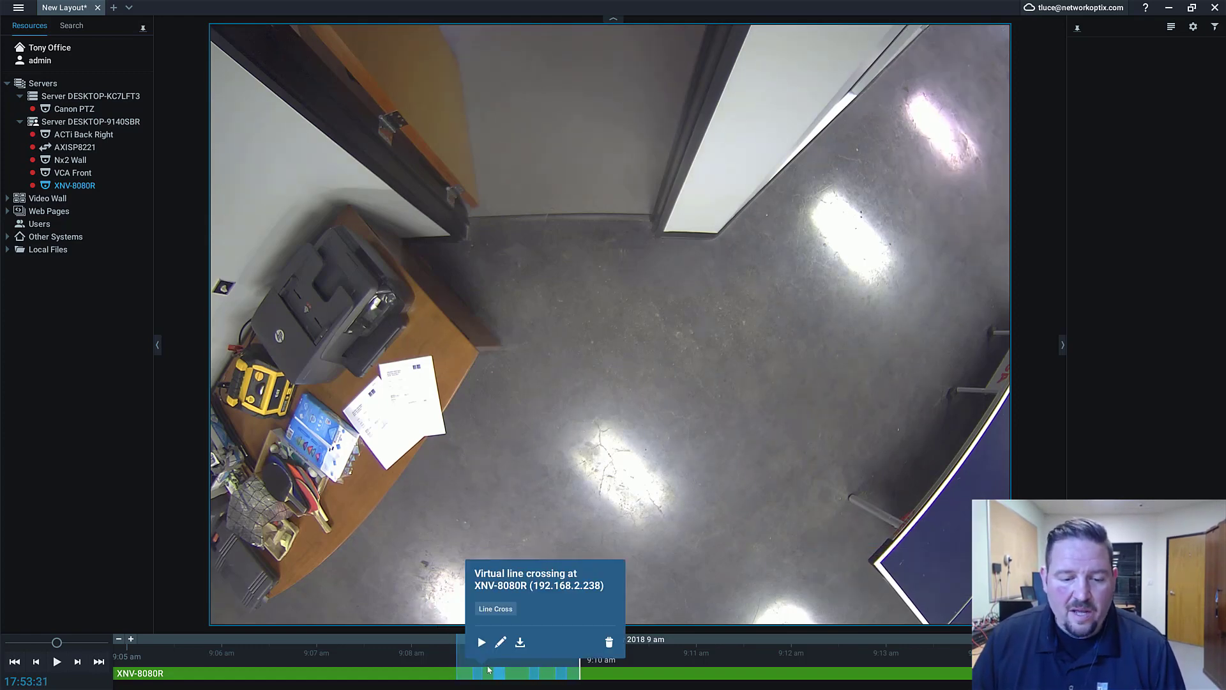
right_click(499, 646)
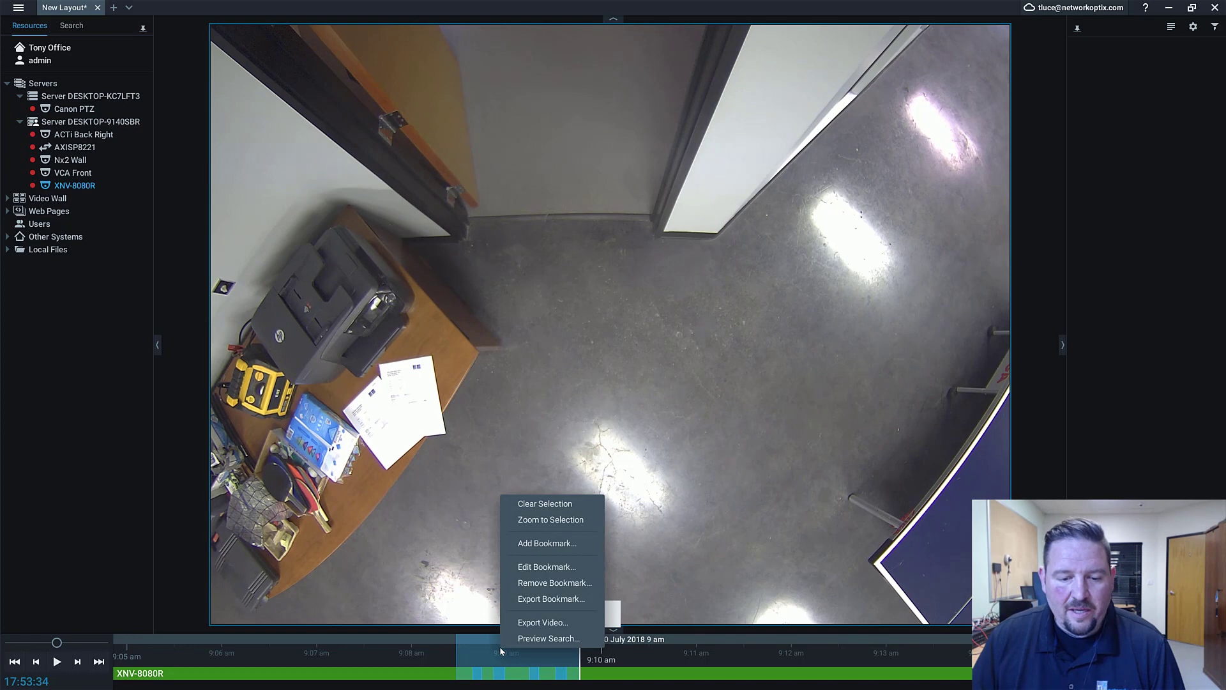
Choose Export Video for the XNV-8080R clip and turn on Apply Filters
left_click(599, 624)
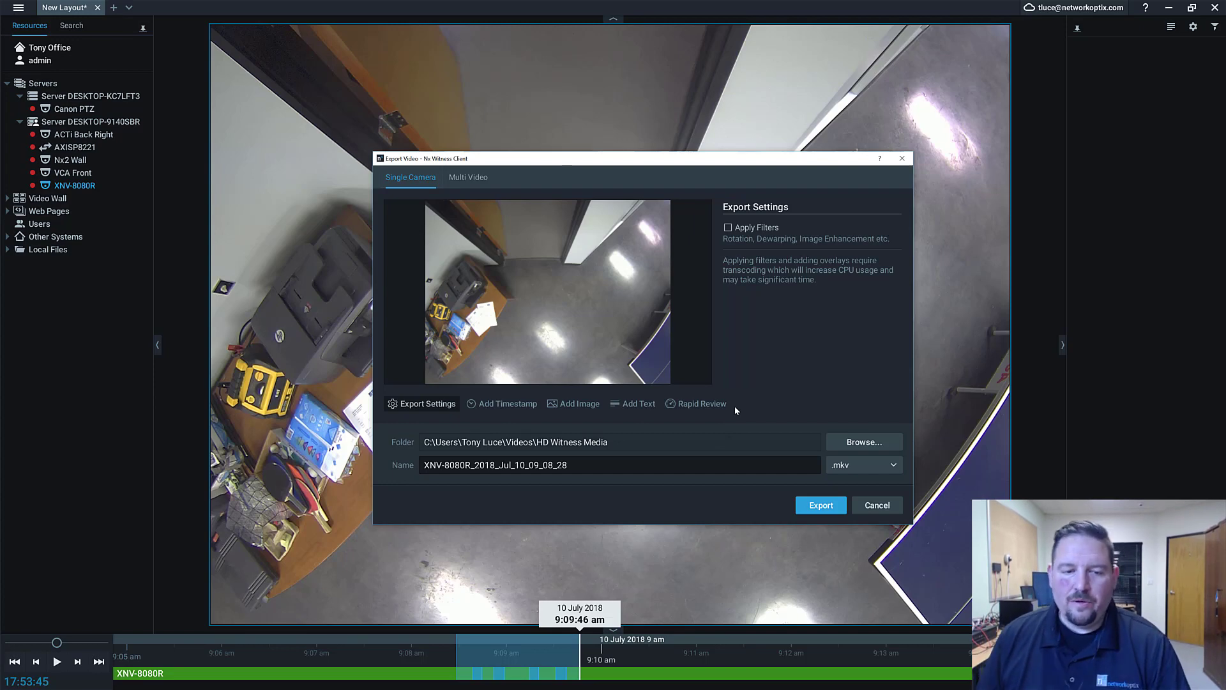
left_click(727, 228)
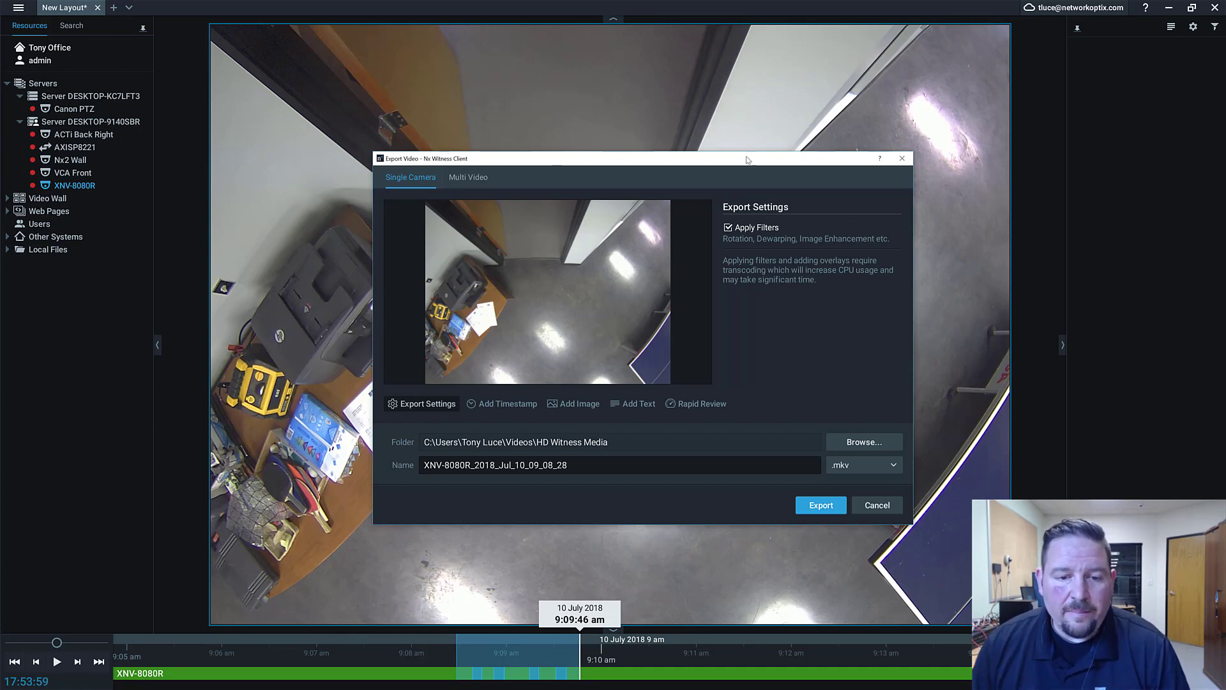
Add a timestamp overlay near the top-left, in RFC 2822 format with font size 36
left_click(529, 410)
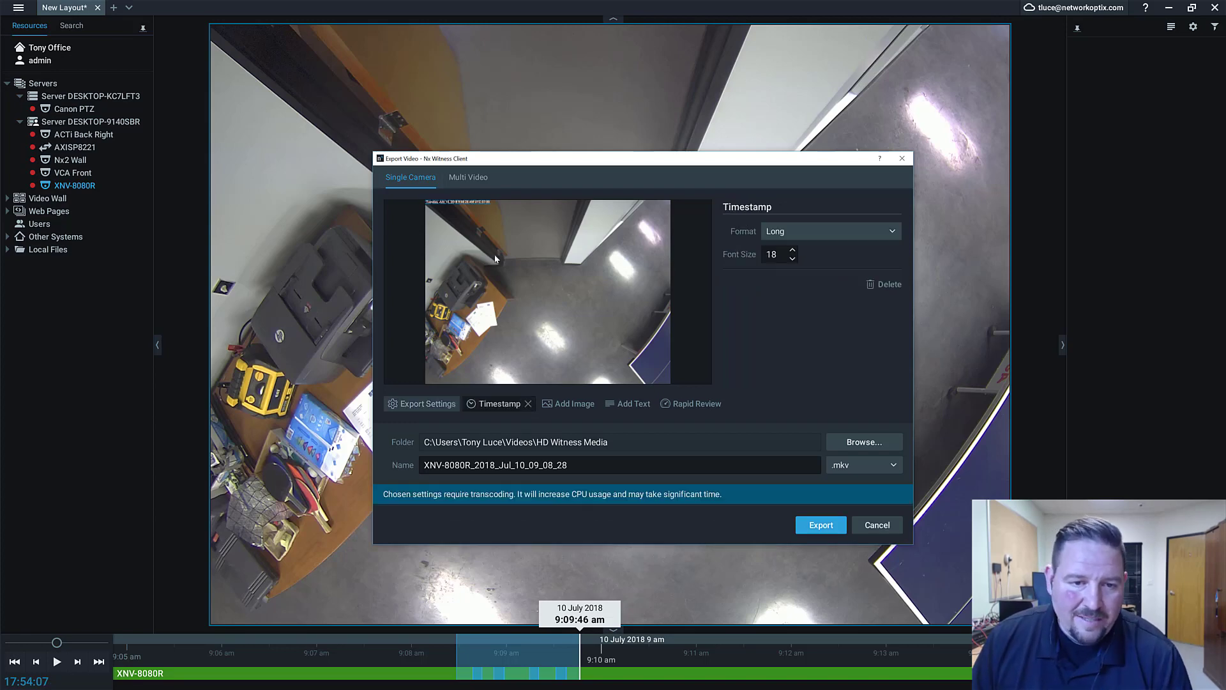
left_click_drag(486, 204, 495, 232)
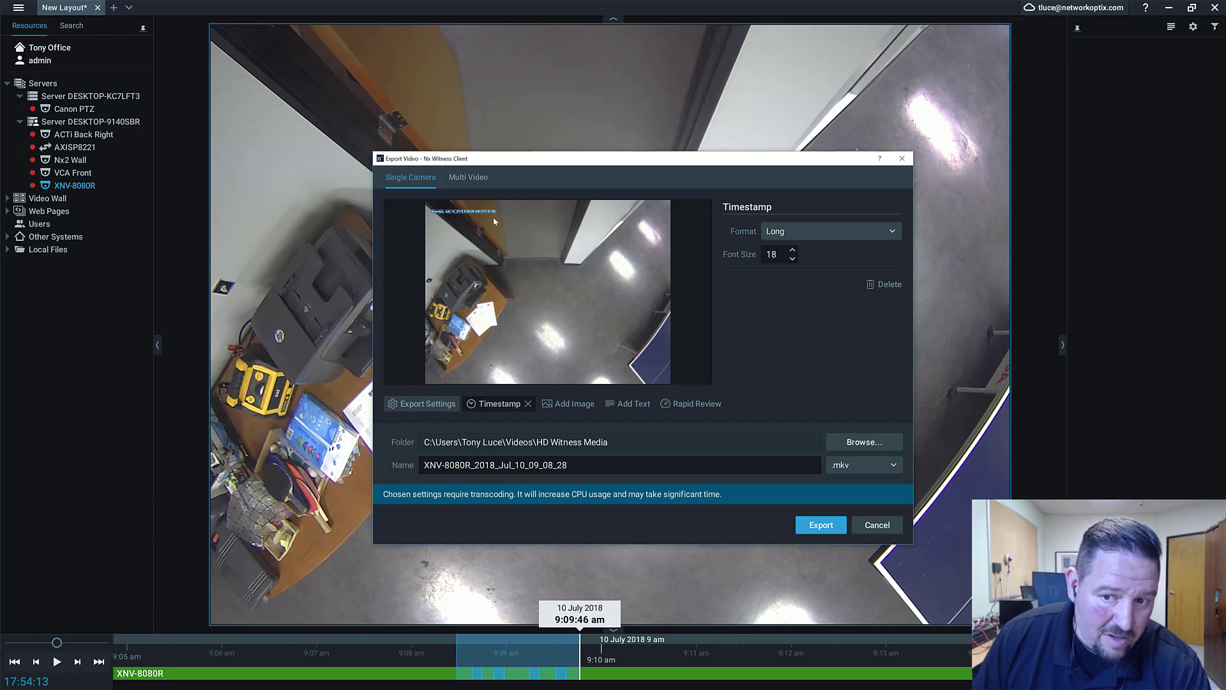
left_click(794, 236)
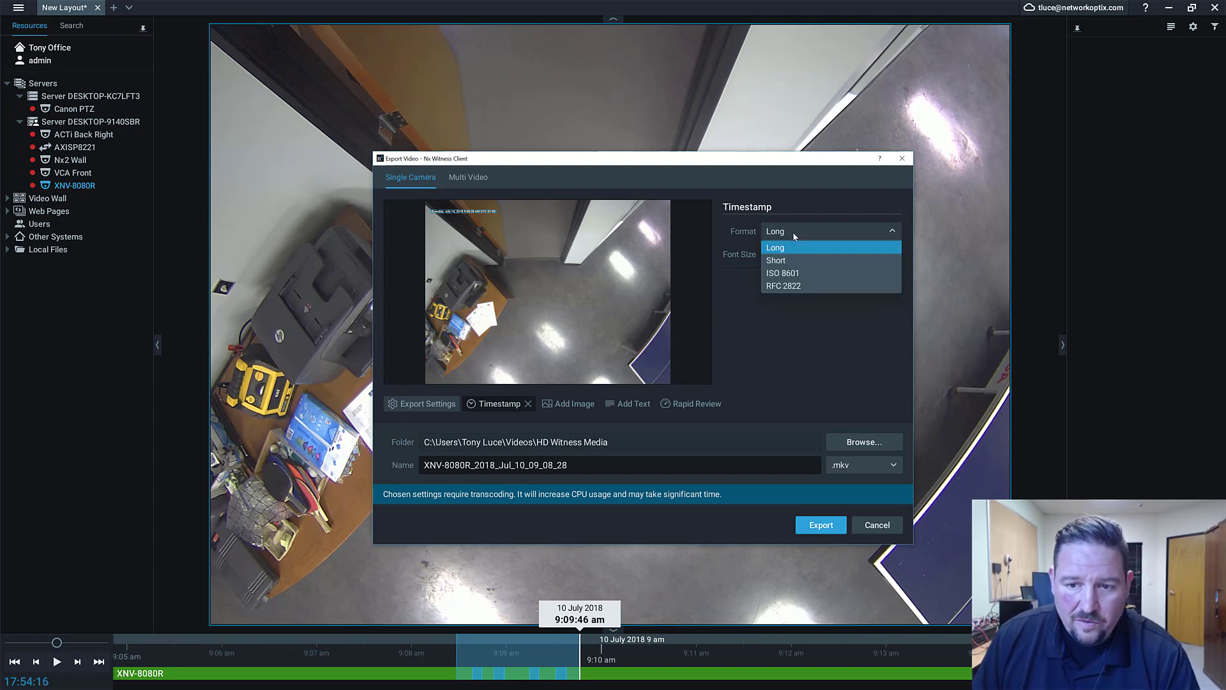
left_click(810, 261)
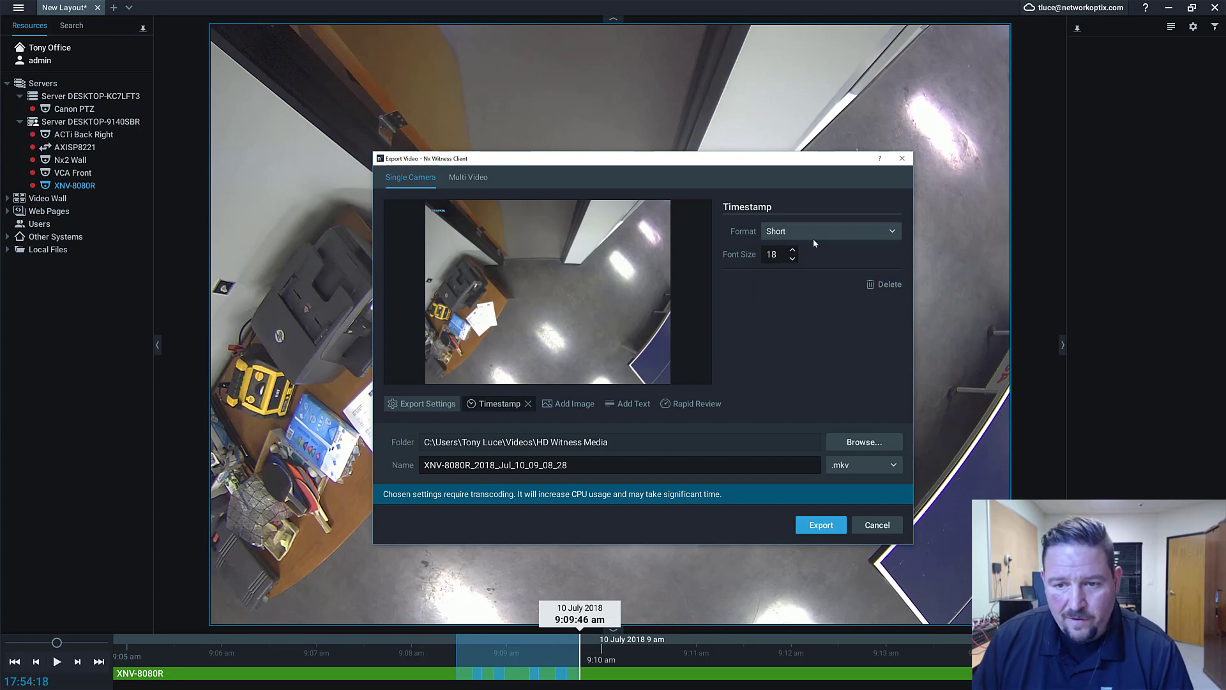
left_click(820, 231)
left_click(813, 273)
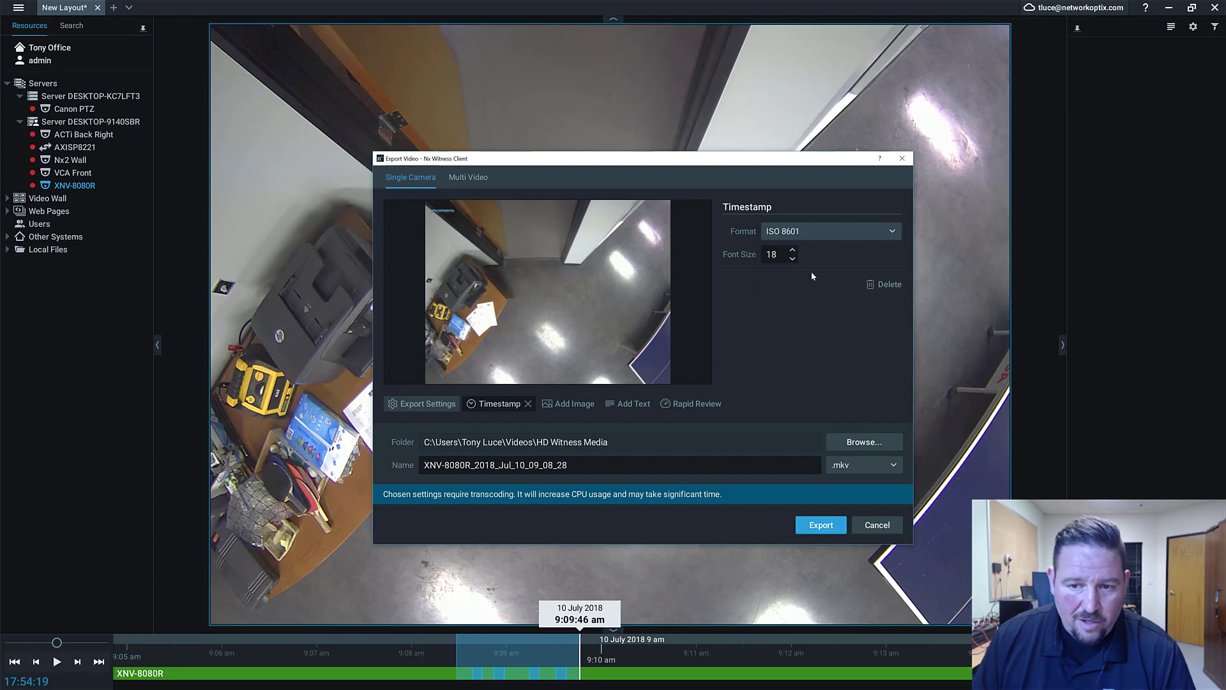
left_click(823, 231)
left_click(806, 286)
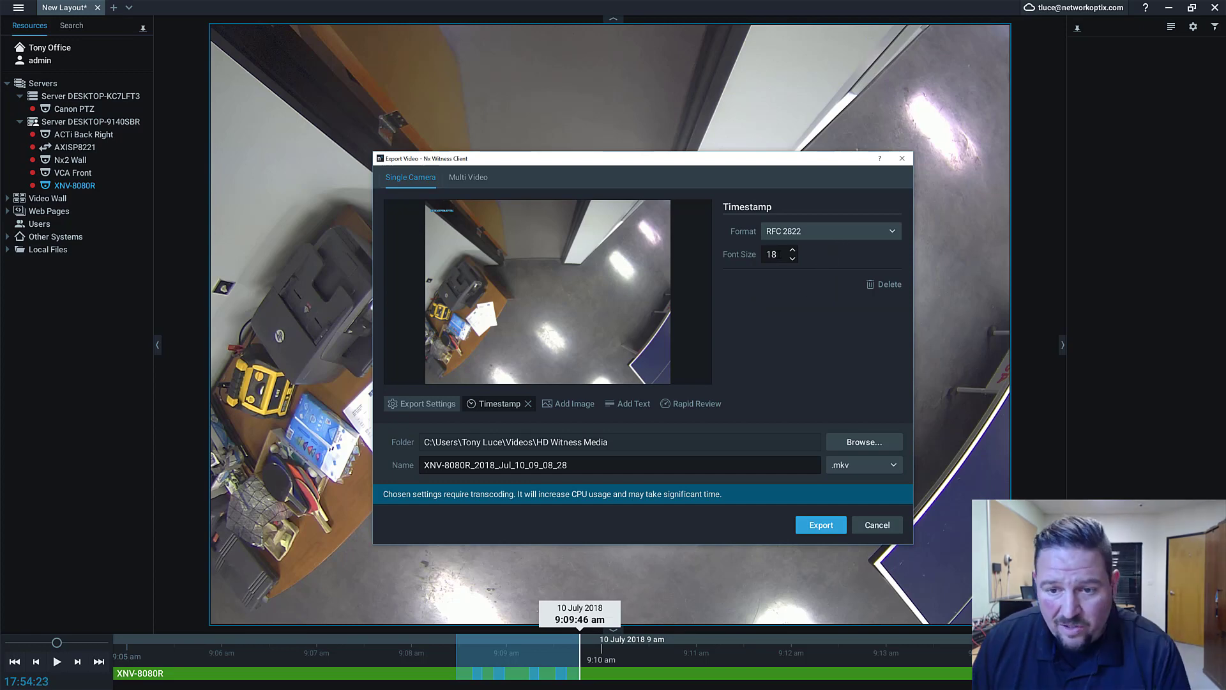
left_click_drag(782, 254, 722, 254)
type("36")
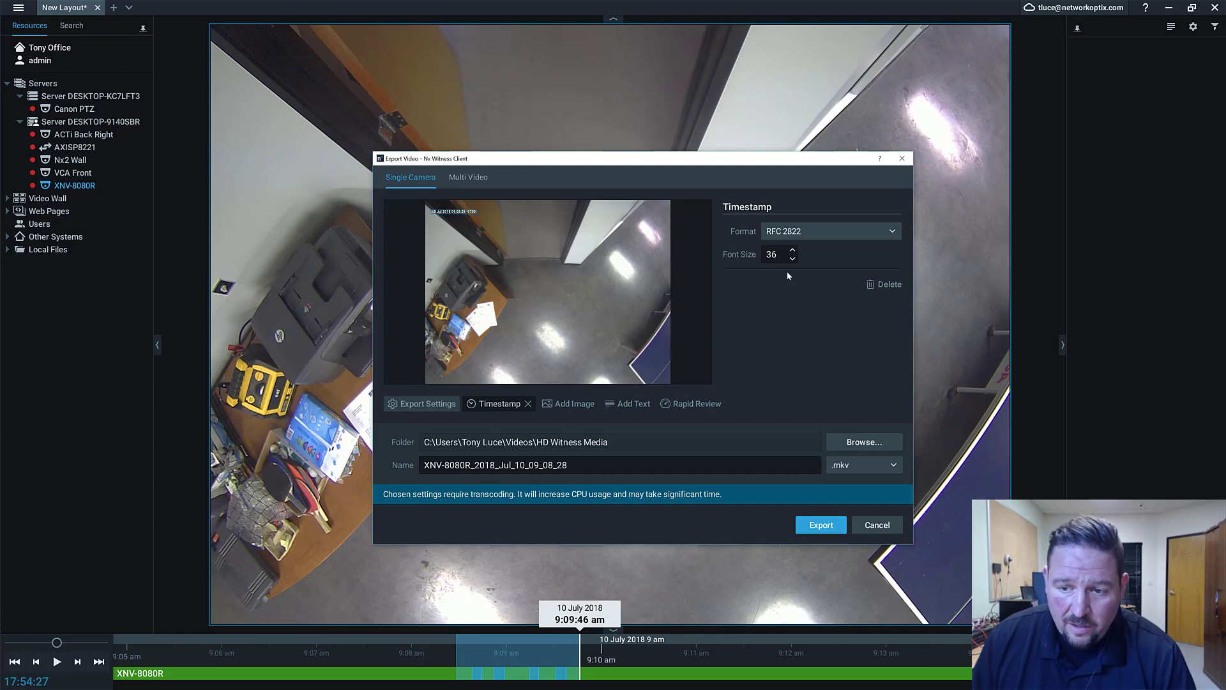
Add the profile photo as an image overlay, shrunk, partly transparent, in the bottom-right corner
left_click(577, 404)
left_click_drag(567, 287, 656, 360)
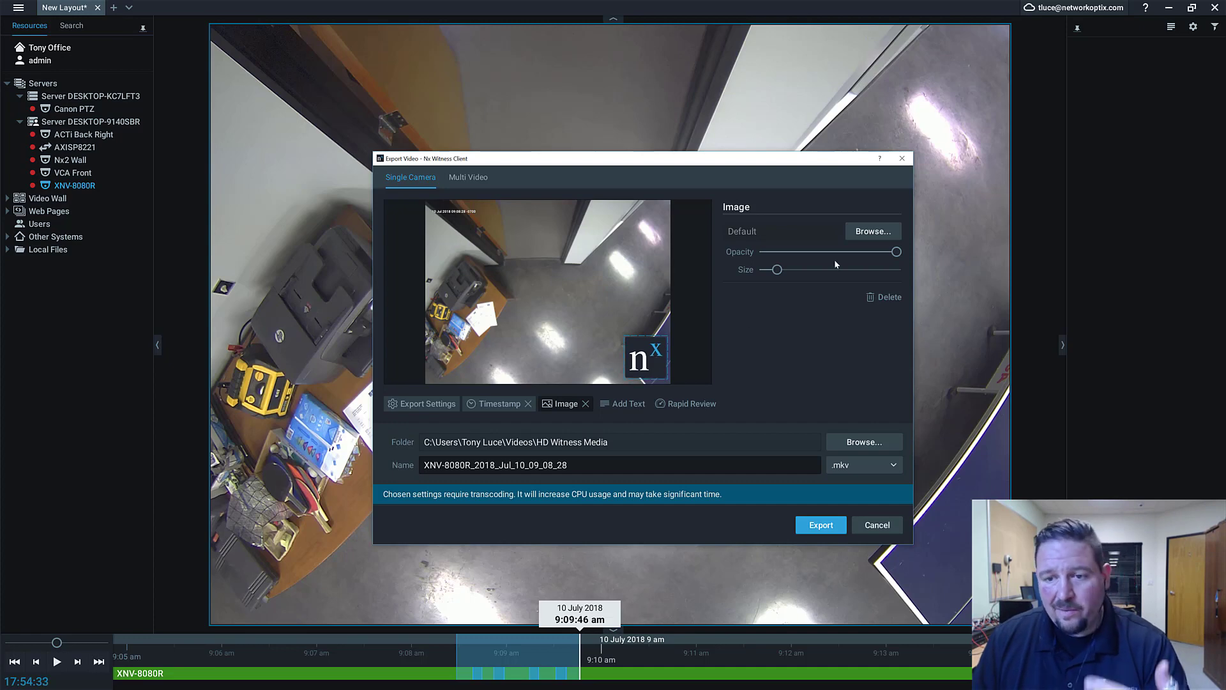
left_click(866, 235)
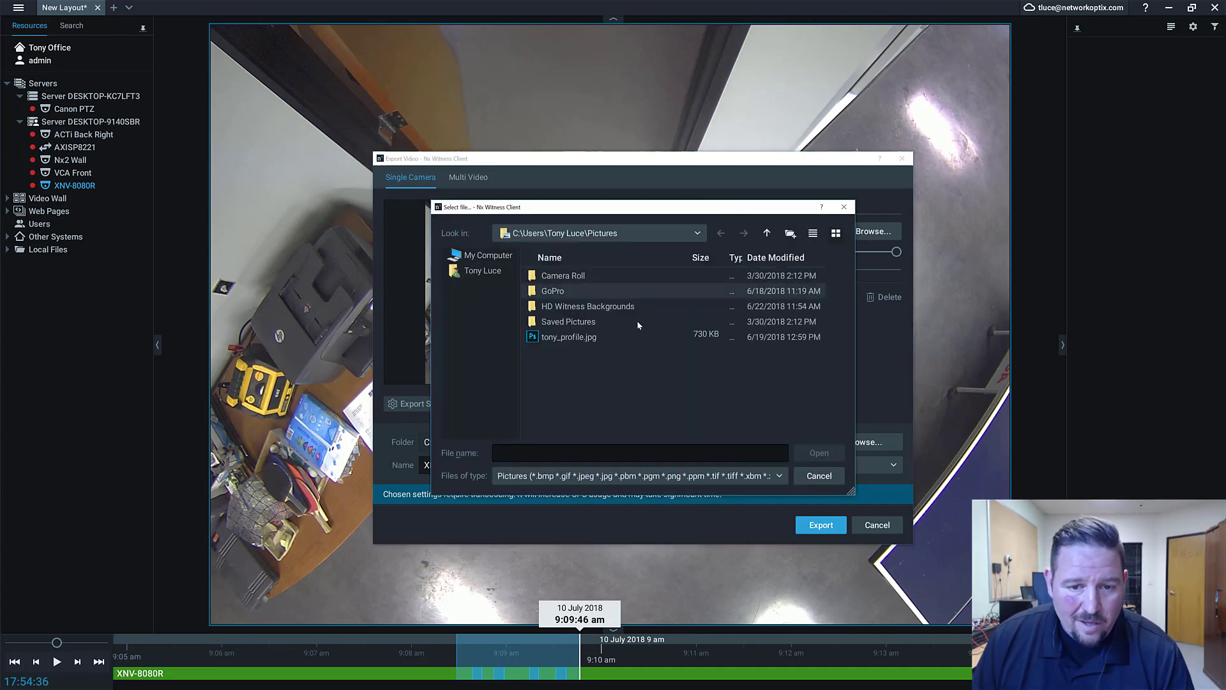
double_click(608, 340)
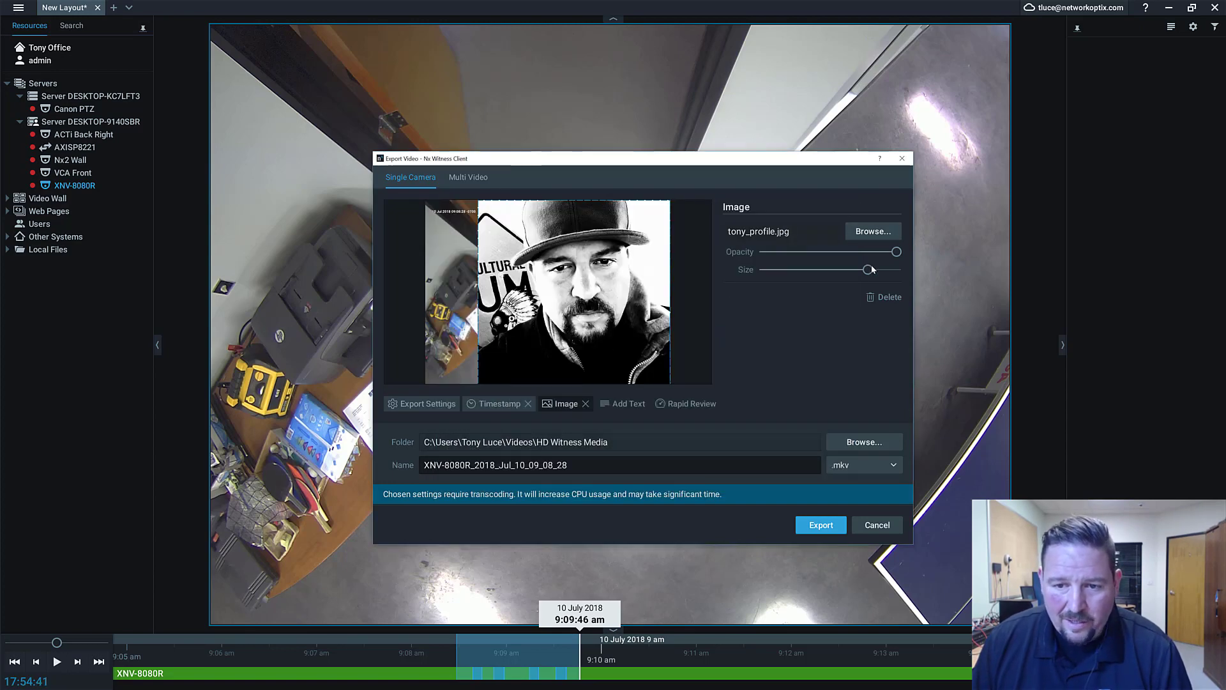
left_click_drag(868, 269, 784, 273)
left_click_drag(505, 236, 653, 376)
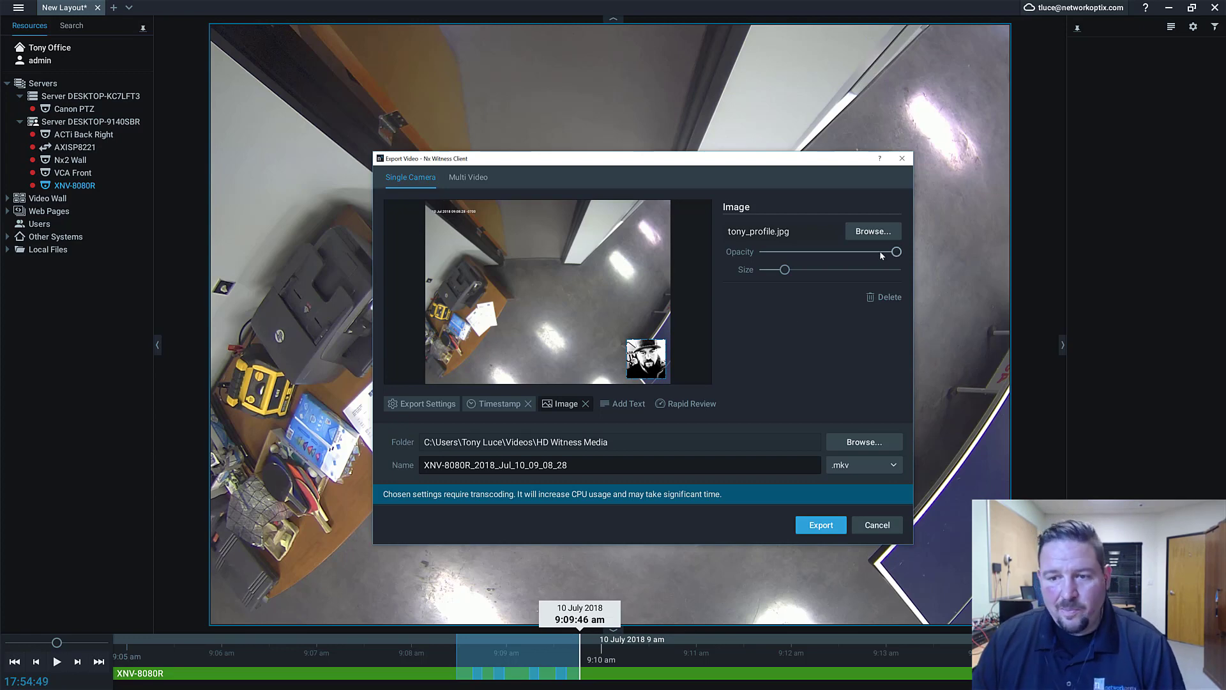
left_click_drag(880, 254, 820, 255)
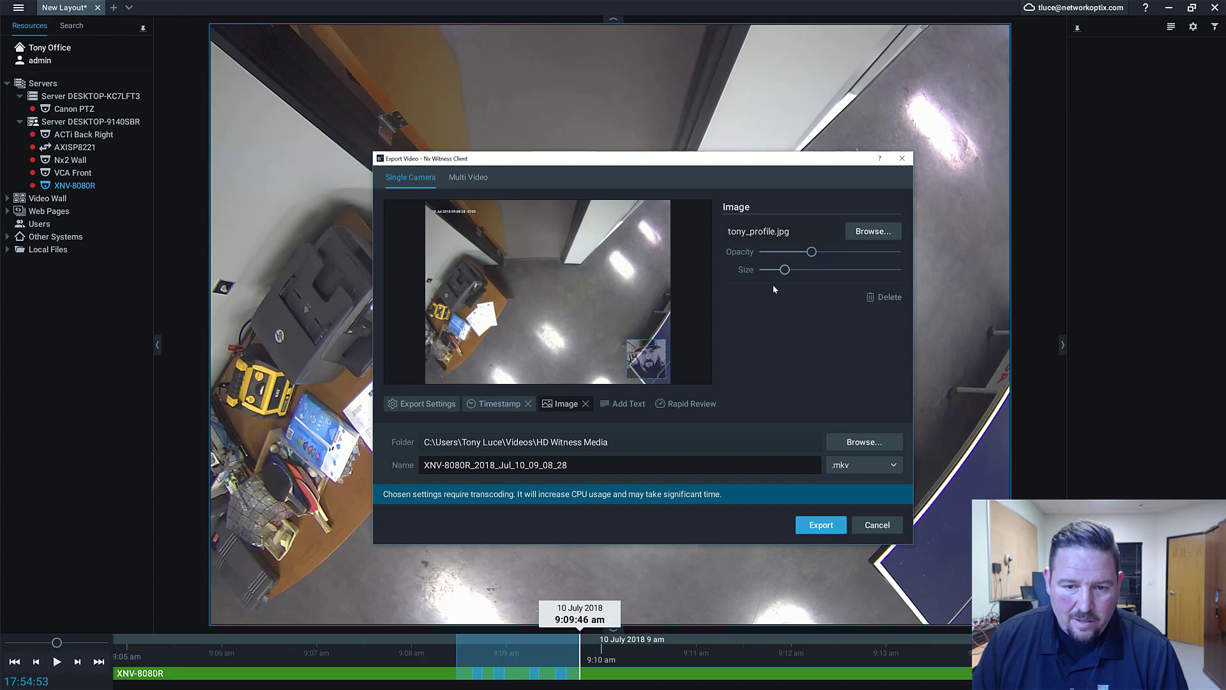
left_click_drag(646, 362, 646, 361)
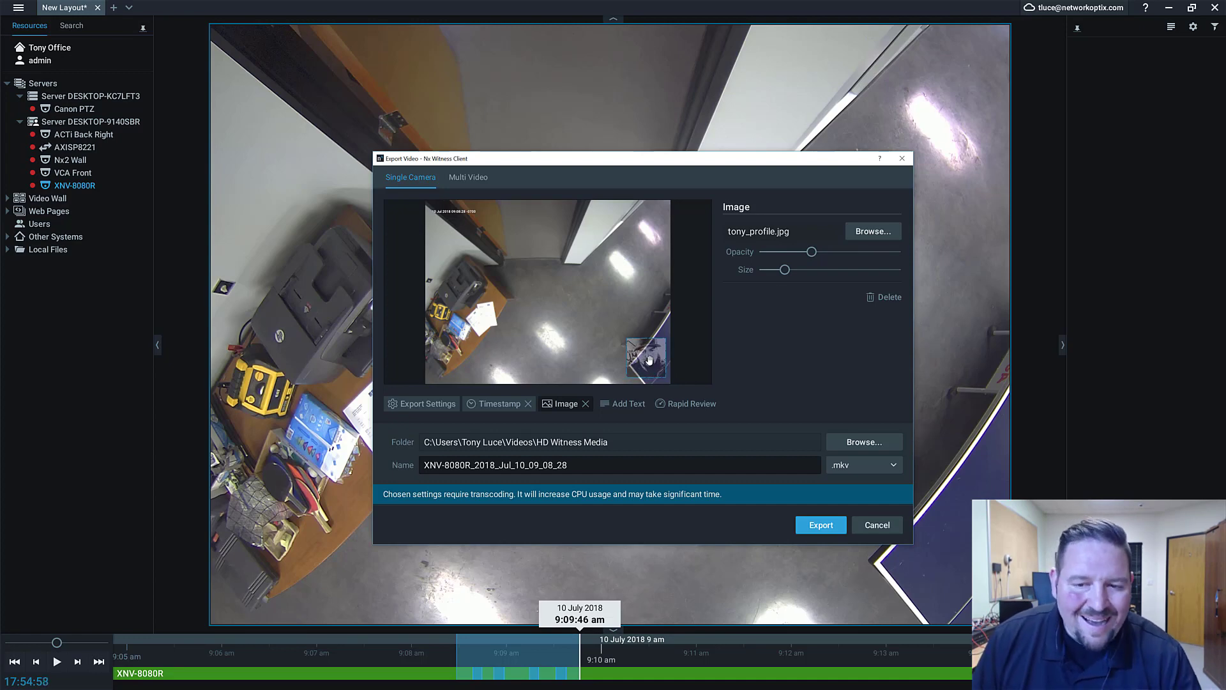
Add a blank text overlay and move it to the preview's bottom-left
left_click(629, 403)
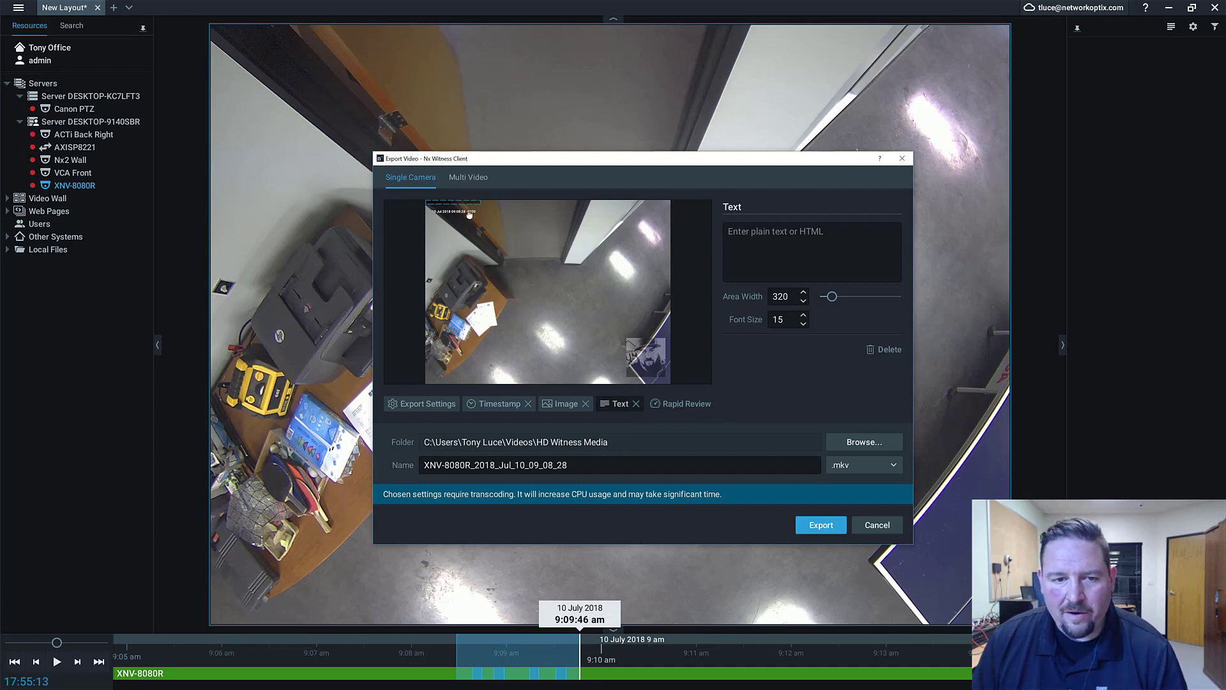
left_click_drag(472, 208, 473, 374)
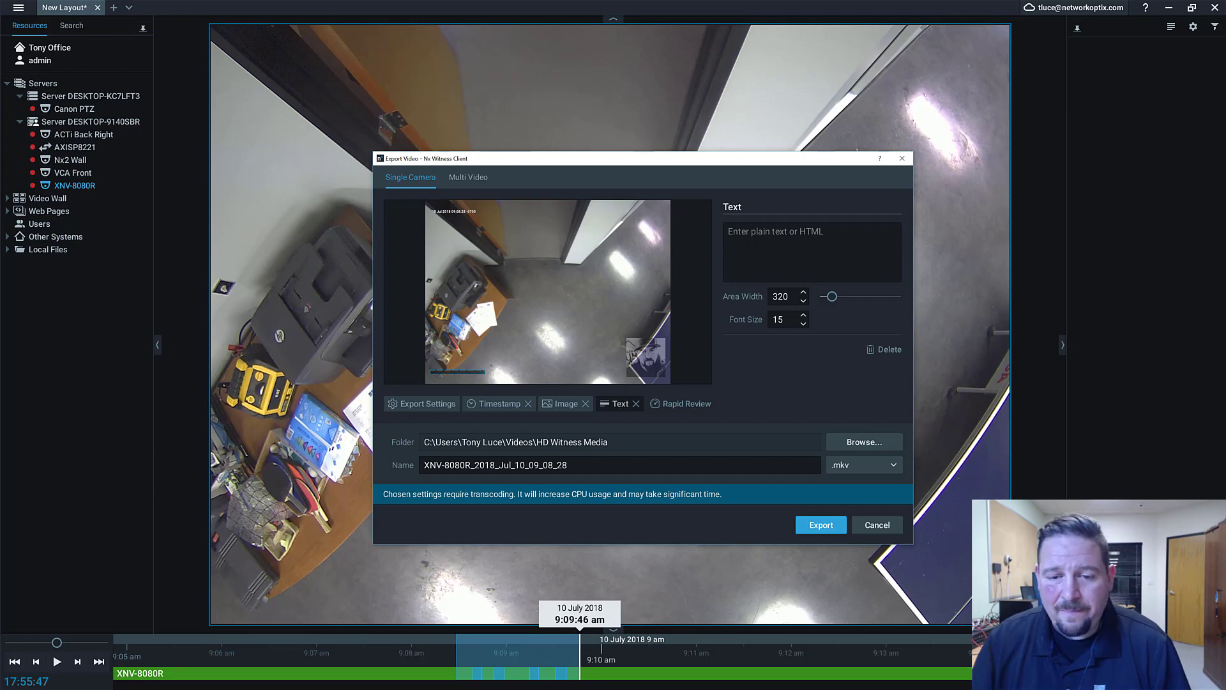
Enable 10x Rapid Review, shortening the 1m 17s clip to 7.8 seconds, and view file formats
left_click(687, 404)
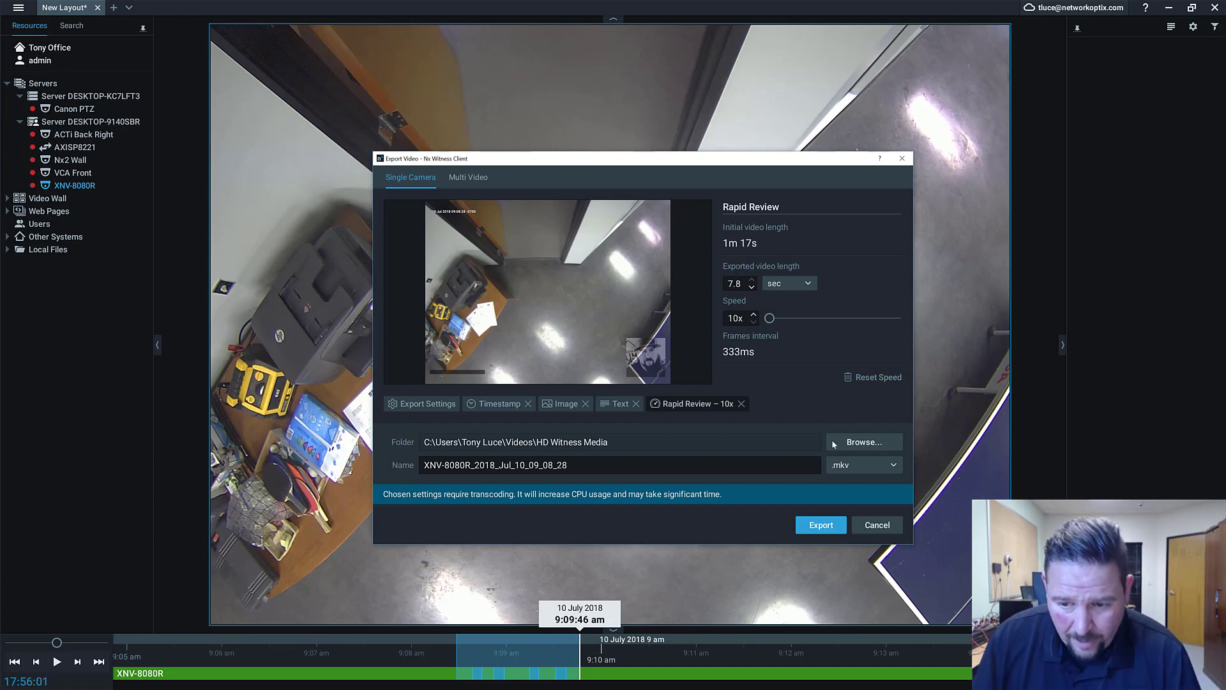
left_click(858, 466)
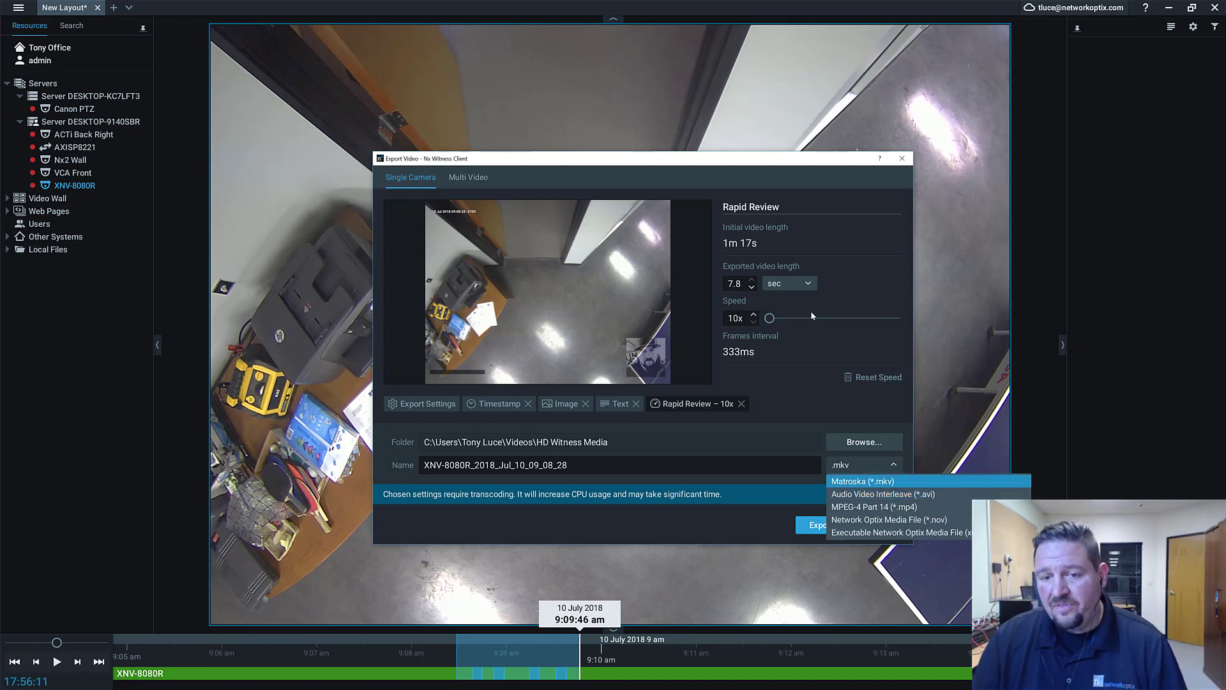
left_click(741, 169)
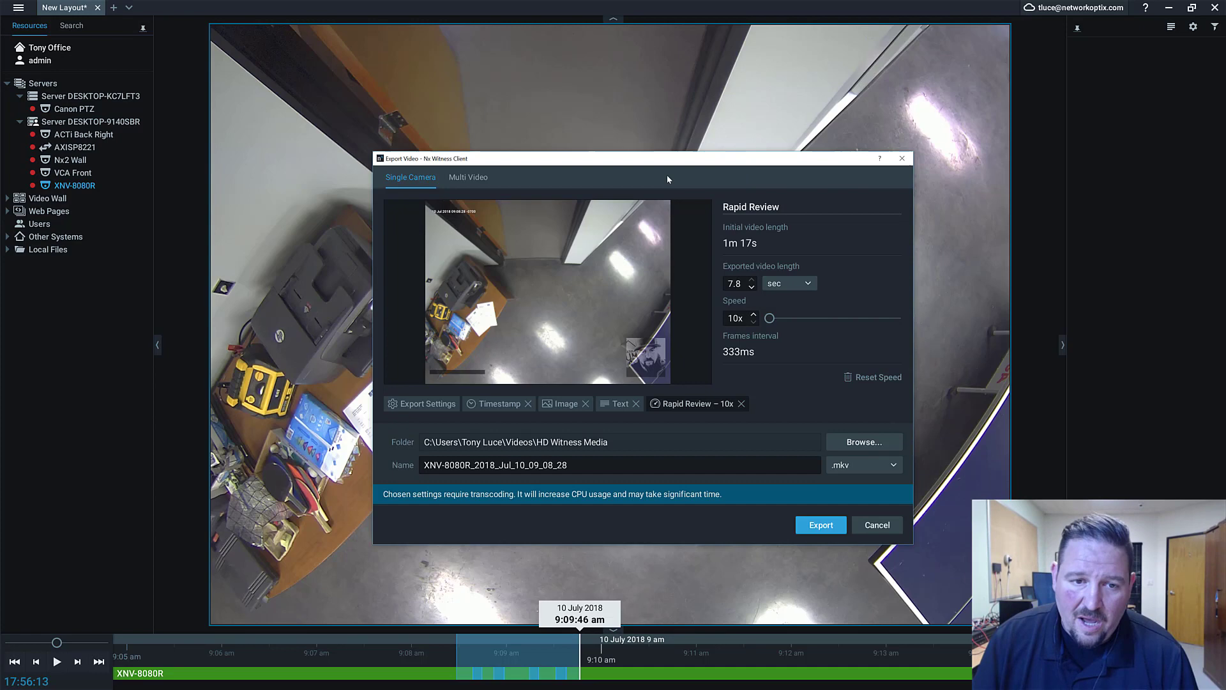
left_click(468, 178)
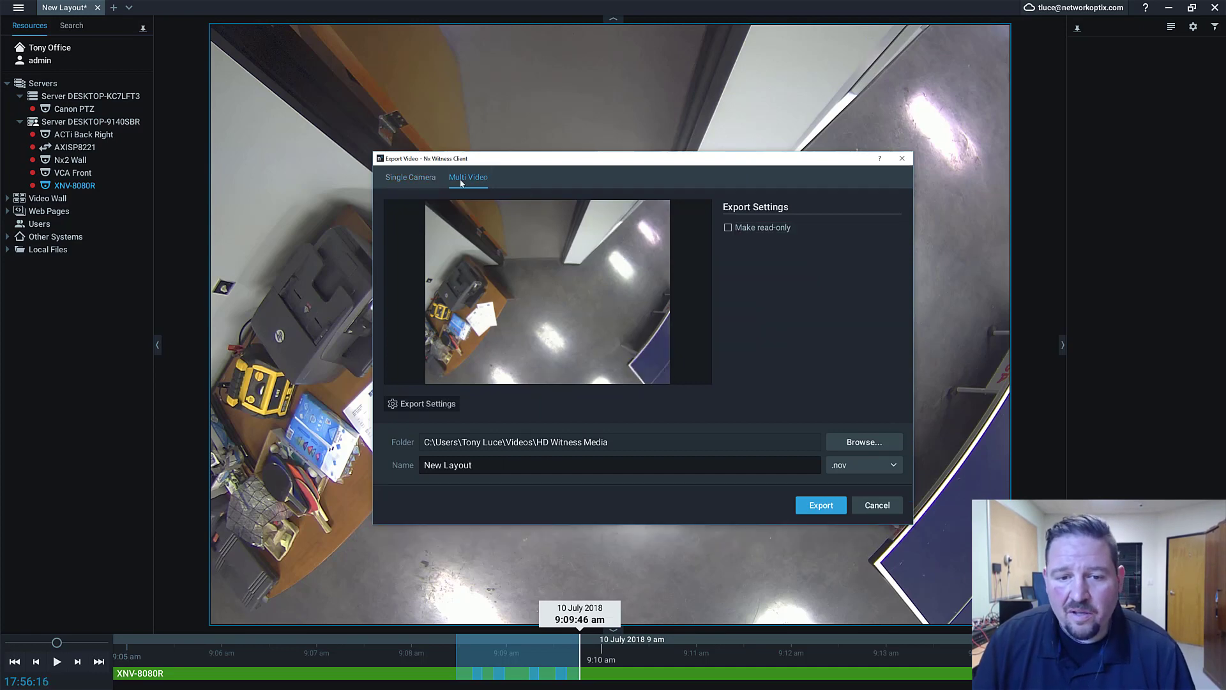
left_click(409, 179)
left_click_drag(618, 160, 604, 126)
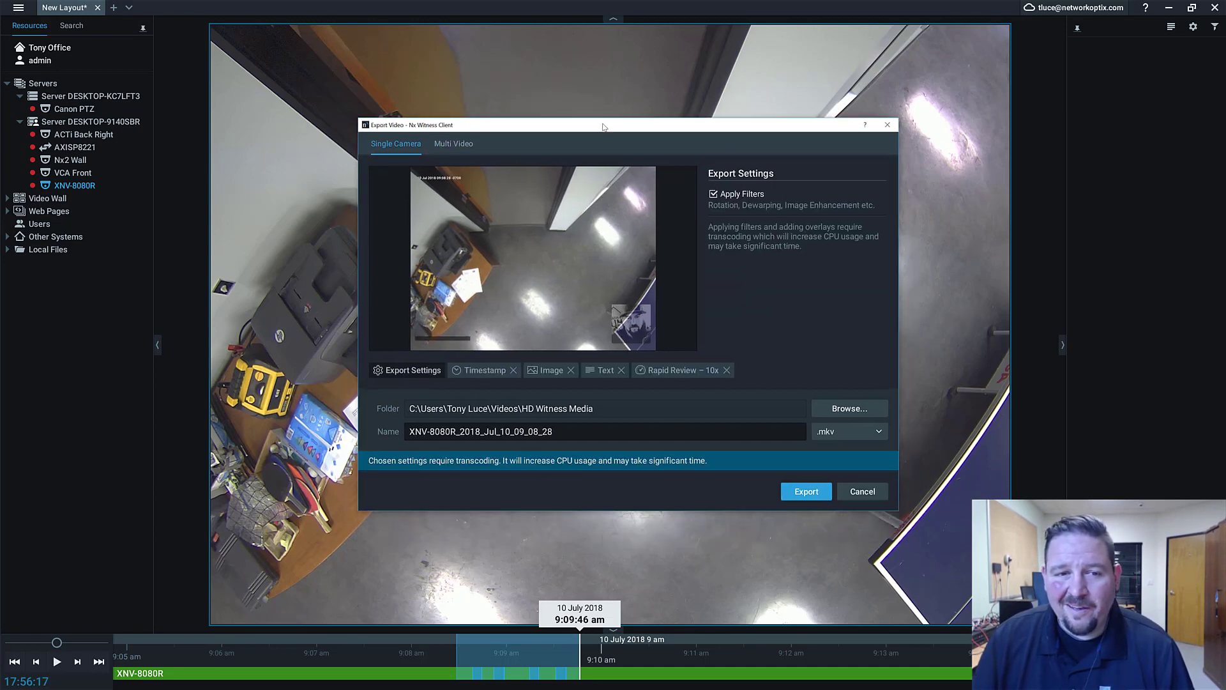